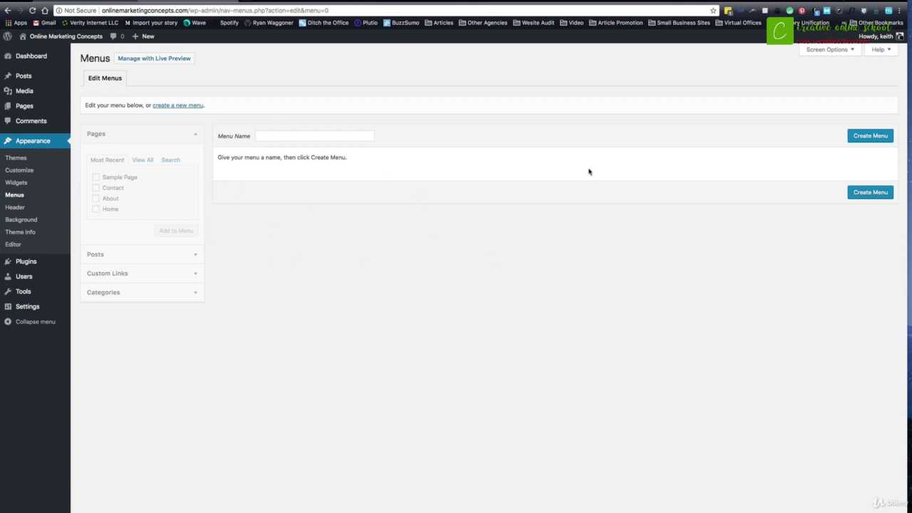
Name the new menu 'Main Menu' using the browser's autofill suggestion
left_click(329, 135)
key("Down")
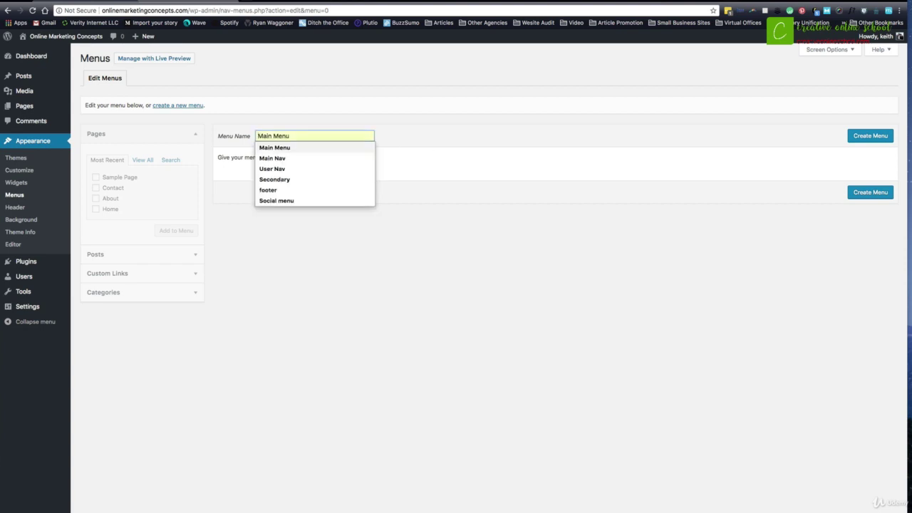
left_click(327, 148)
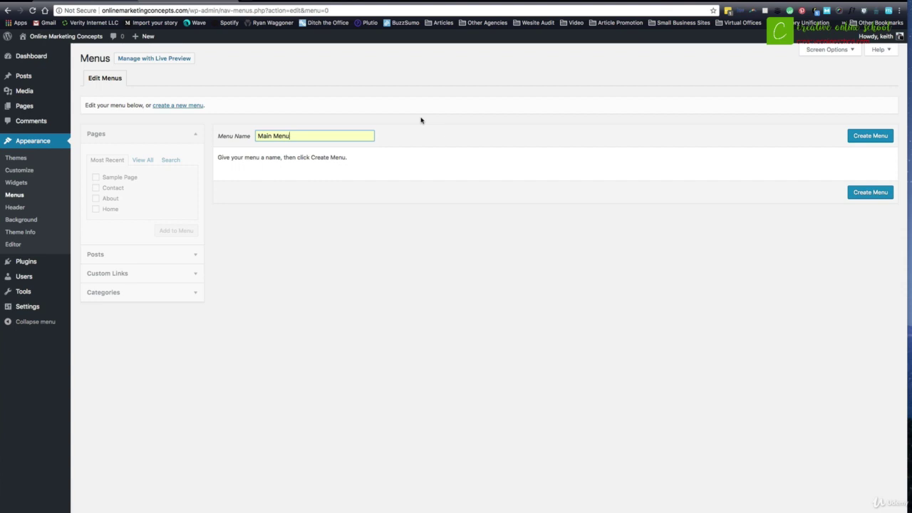
Create the menu and add the Contact, About and Home pages, leaving out Sample Page
left_click(857, 138)
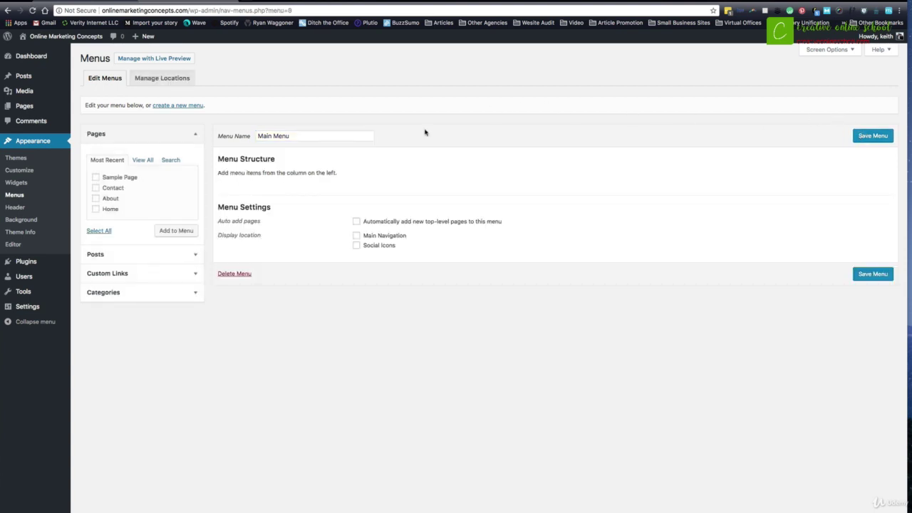
left_click(105, 137)
left_click(107, 137)
left_click(135, 160)
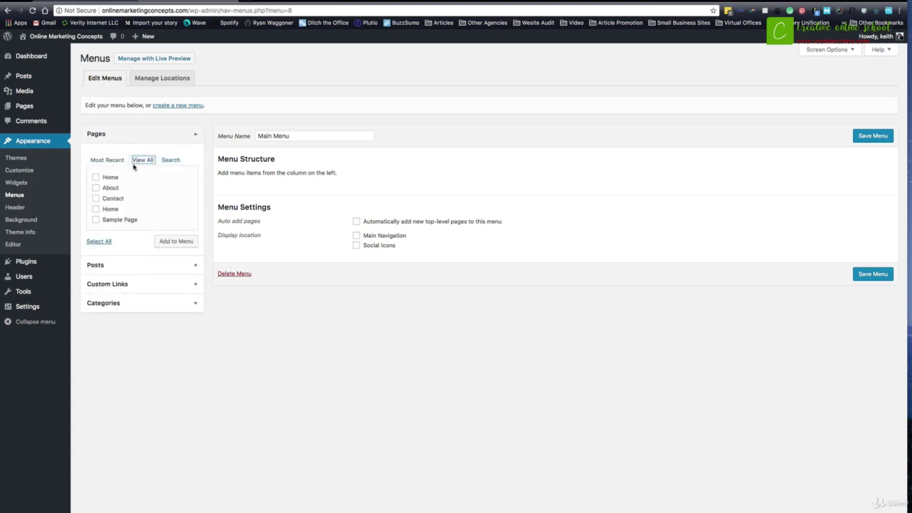
left_click(96, 179)
left_click(98, 160)
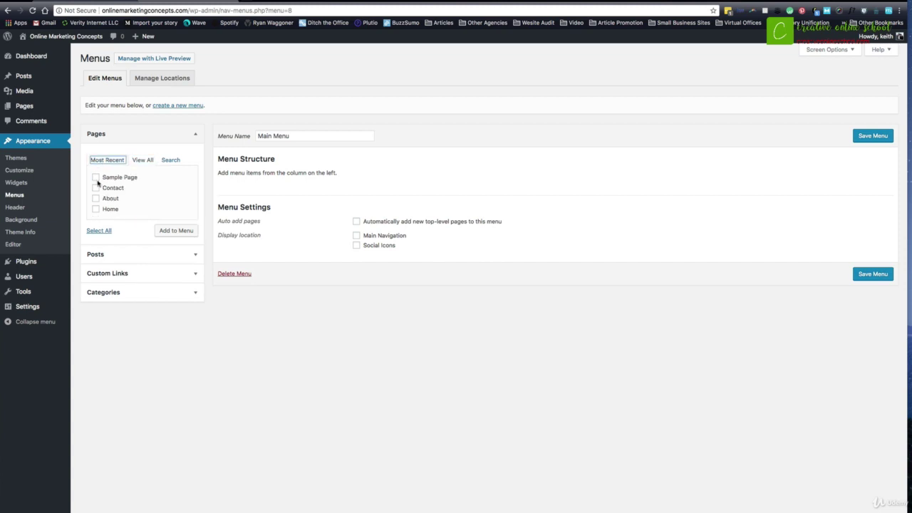
left_click(99, 231)
left_click(96, 179)
left_click(186, 233)
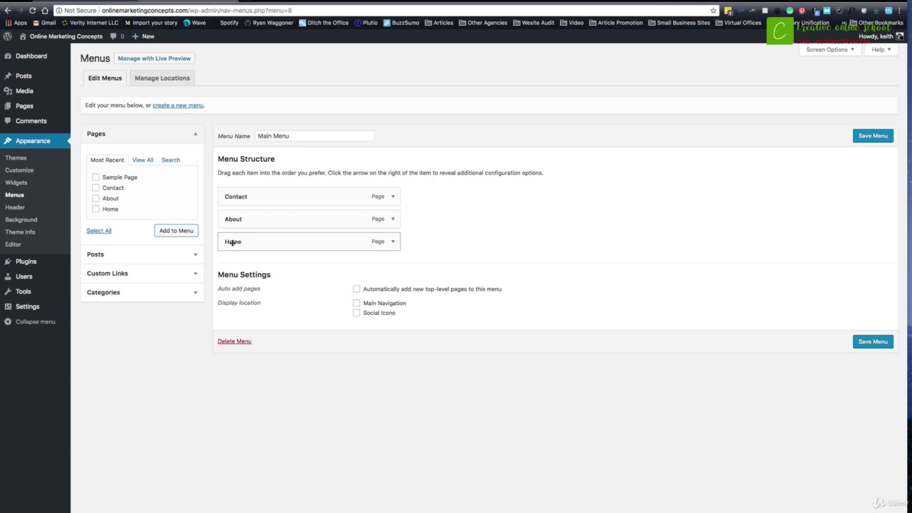
Drag the items into the order Home, About, Contact, keeping About unnested at top level
left_click_drag(232, 243, 258, 197)
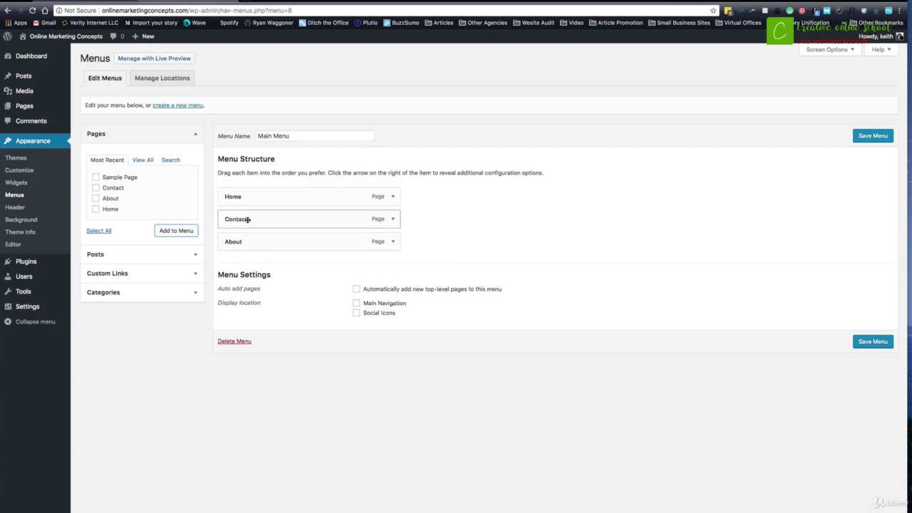
left_click_drag(235, 240, 246, 222)
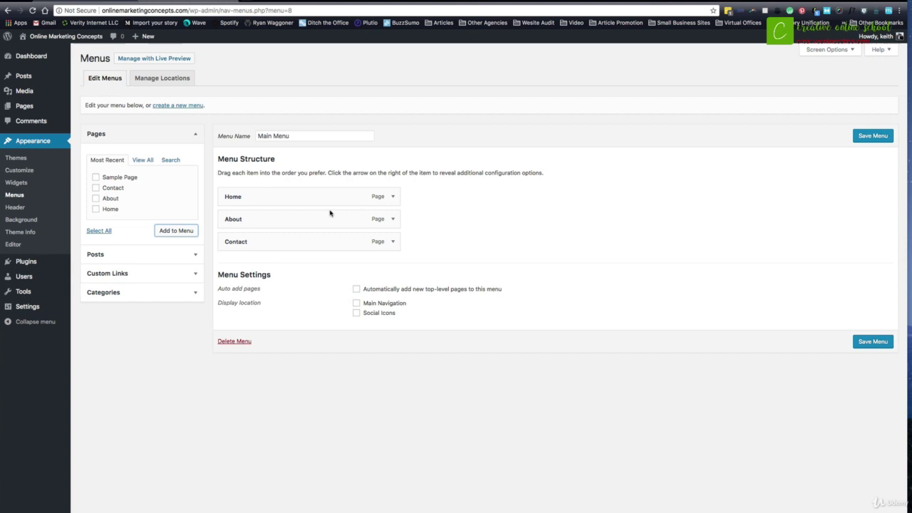
left_click_drag(254, 219, 271, 219)
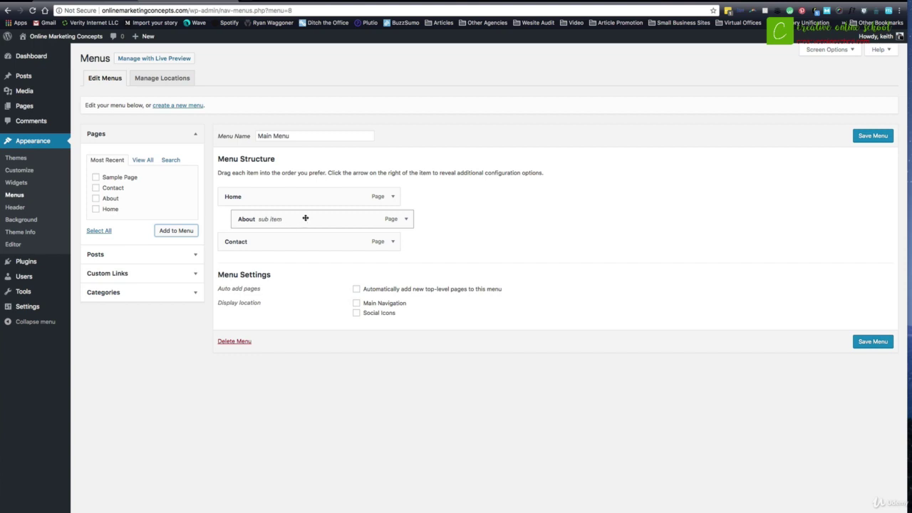
left_click_drag(326, 218, 314, 219)
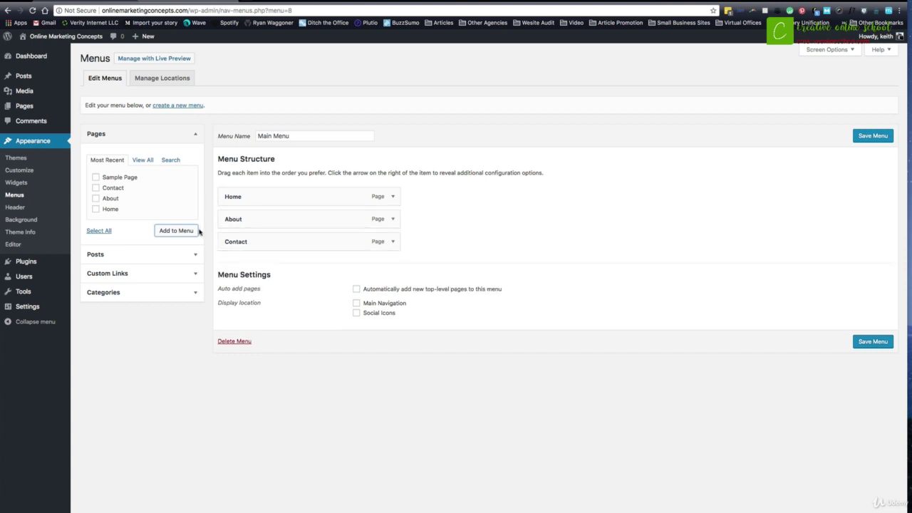
Add a custom link with URL '#' and link text 'Facebook' to the menu
left_click(135, 258)
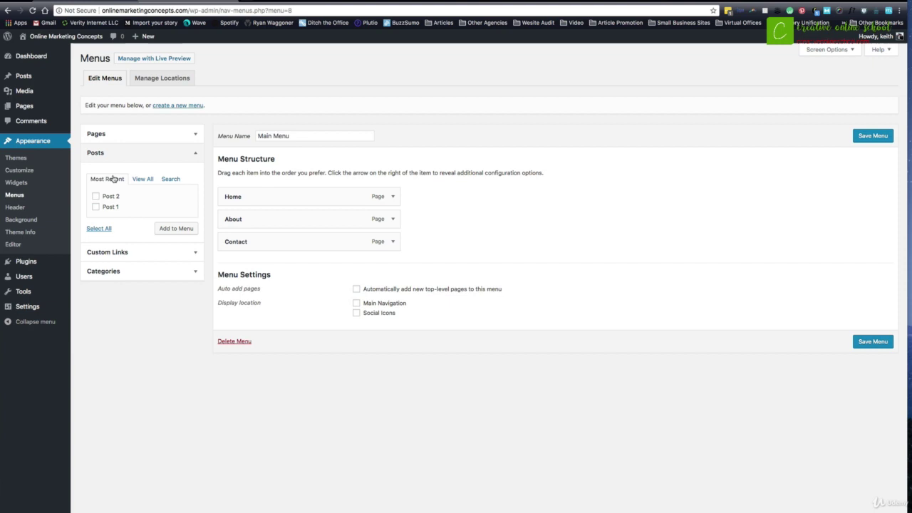
left_click(122, 251)
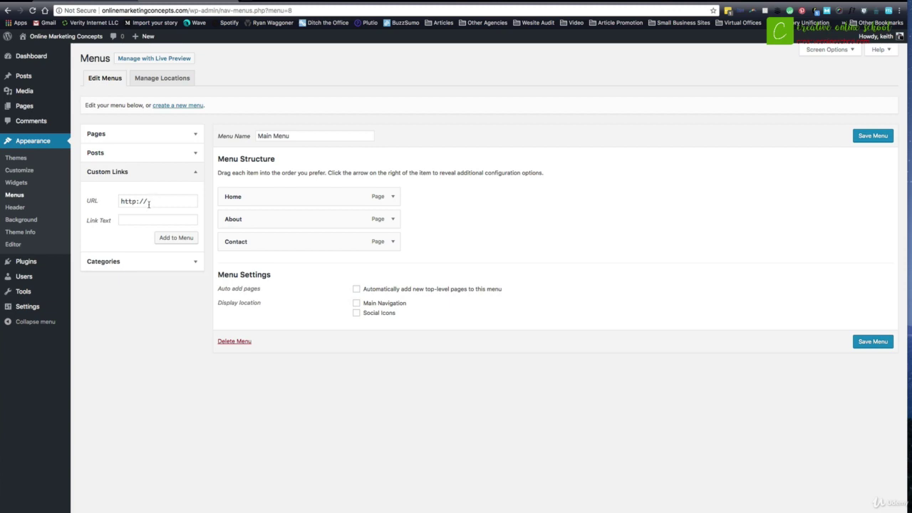
left_click_drag(152, 202, 91, 204)
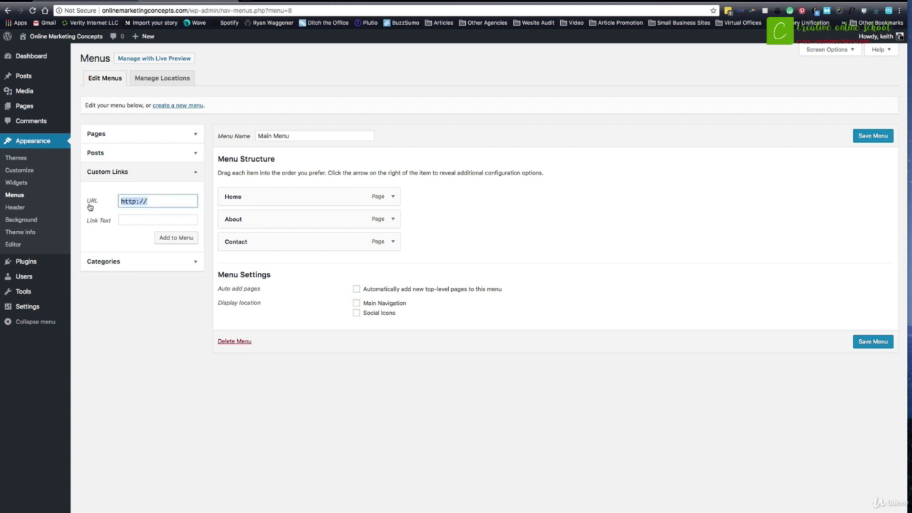
type("#")
left_click(137, 221)
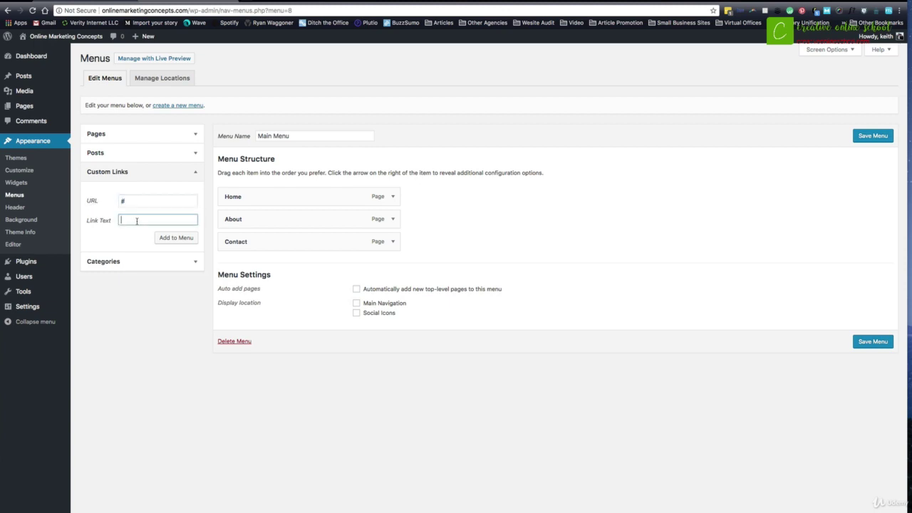
type("Faebo")
key("BackSpace")
key("BackSpace")
key("BackSpace")
type("cebook")
left_click(176, 238)
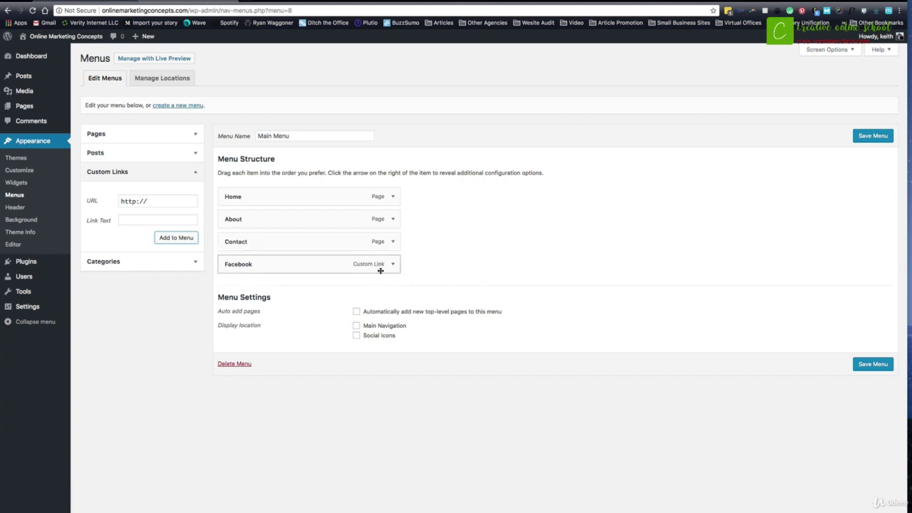
Save the Main Menu with its four items ending in Facebook
left_click(193, 261)
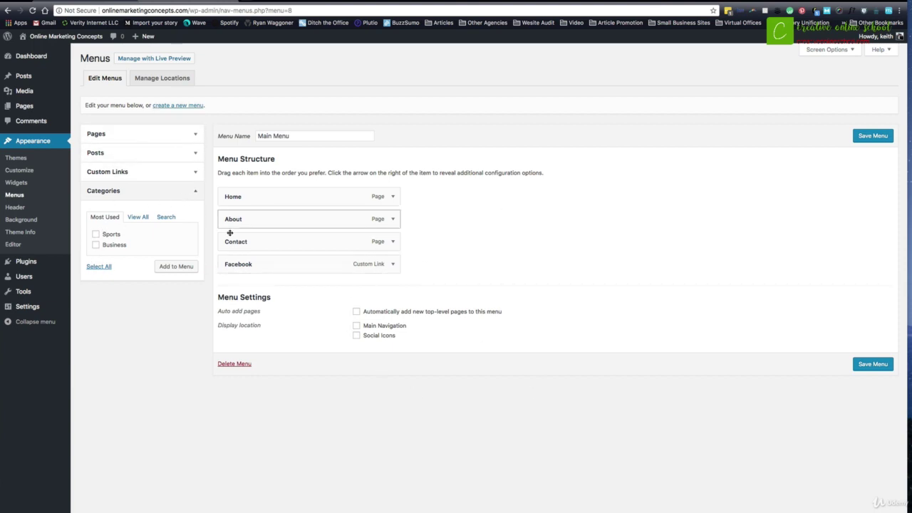
left_click(875, 136)
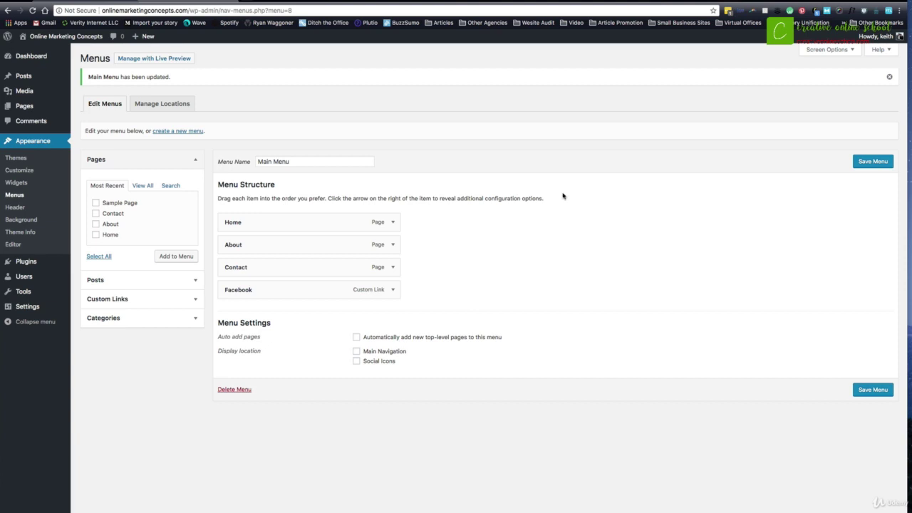
Set Main Menu as the Main Navigation location menu, save, and view the live site header
left_click(166, 106)
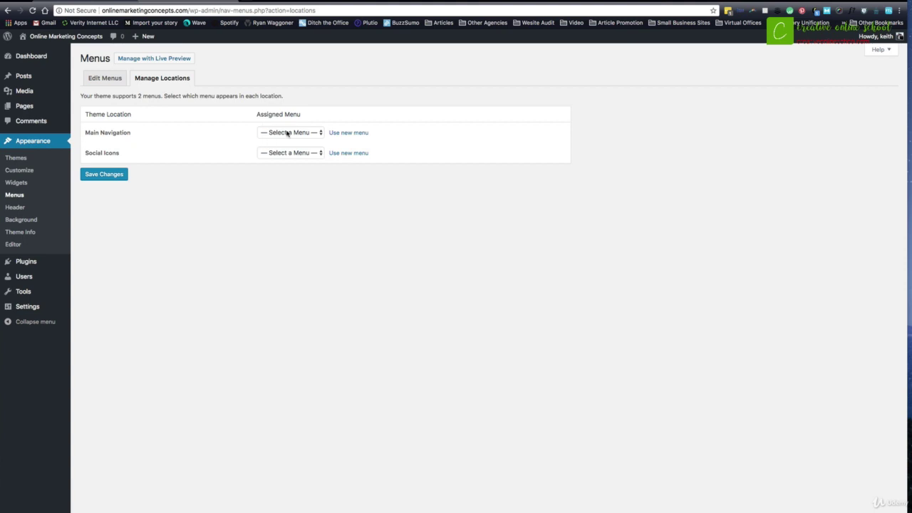
left_click(288, 134)
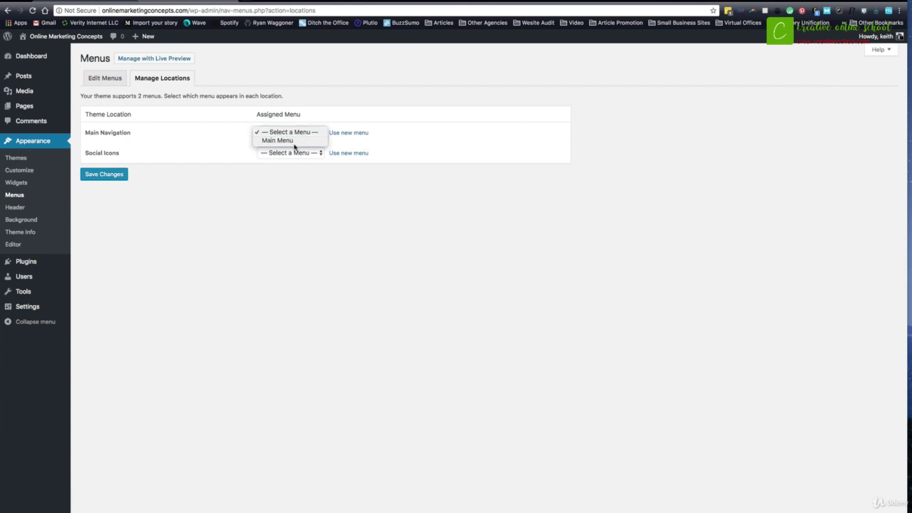
left_click(295, 142)
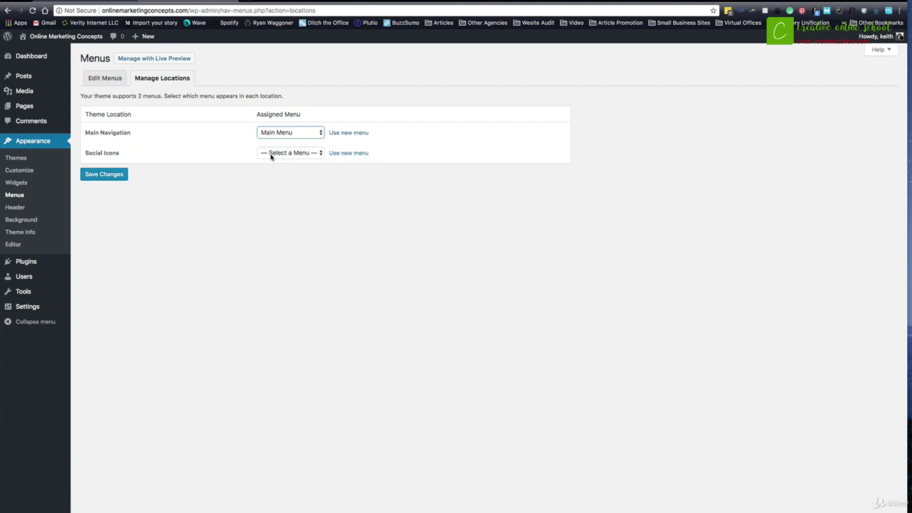
left_click(116, 178)
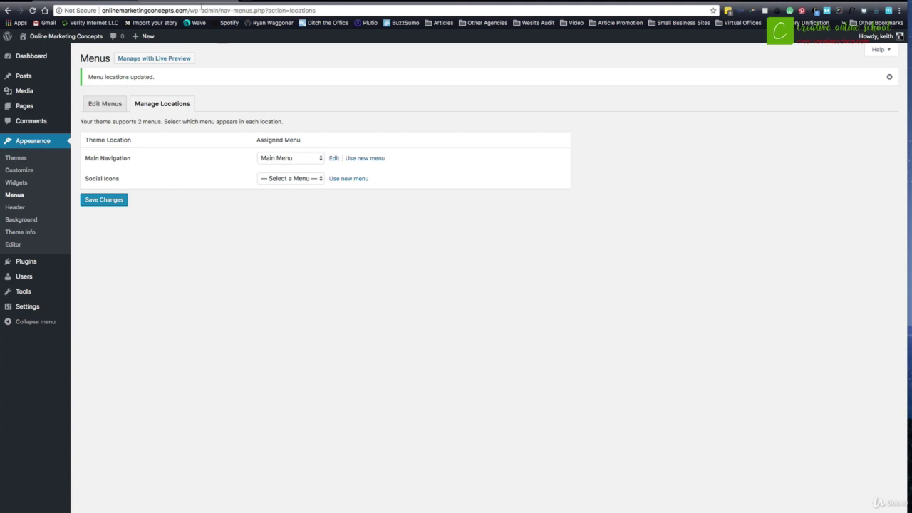
left_click(57, 35)
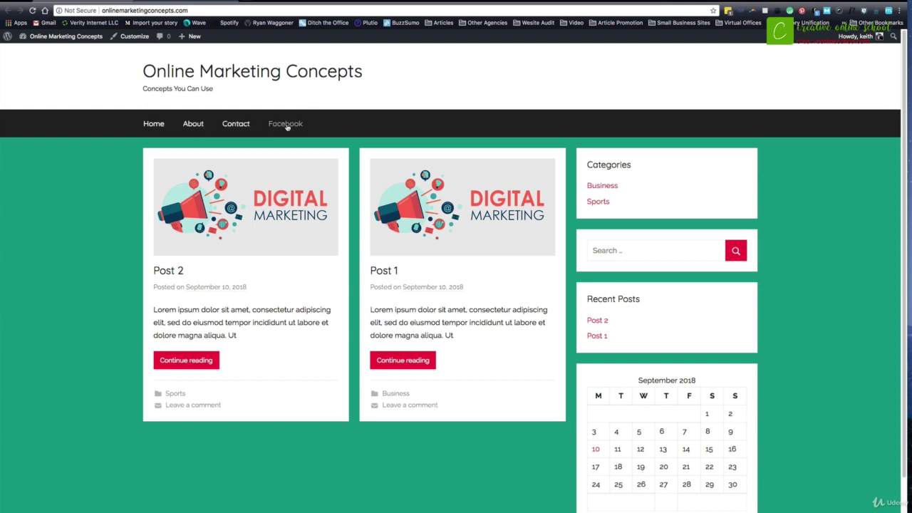
Remove the Facebook custom link from the Main Menu and save the menu
key("super+bracketleft")
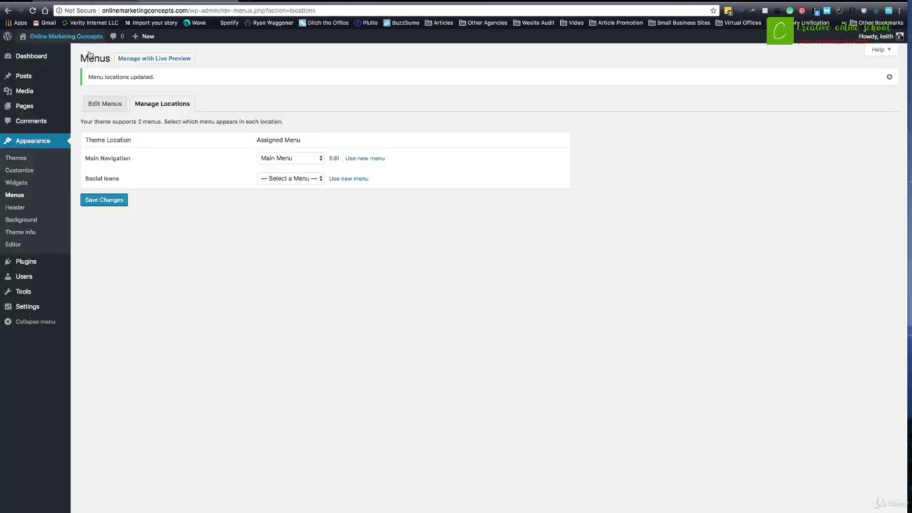
left_click(97, 104)
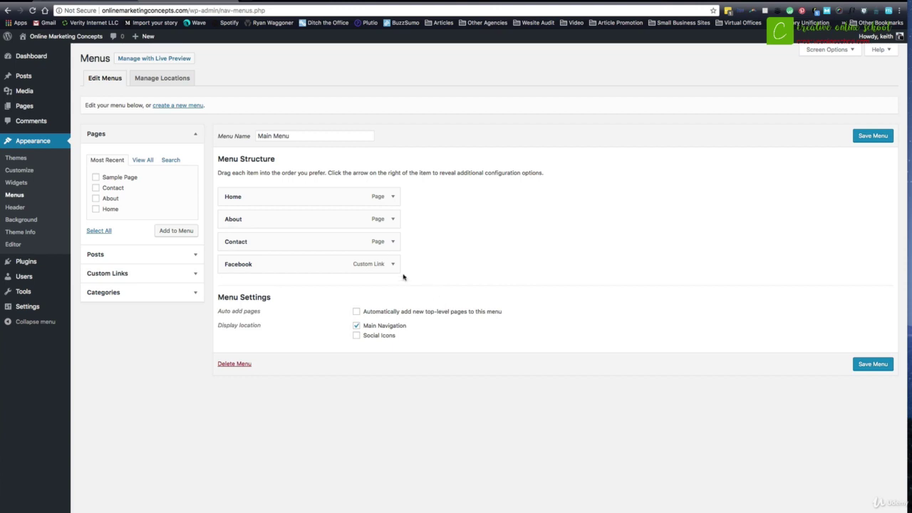
left_click(392, 264)
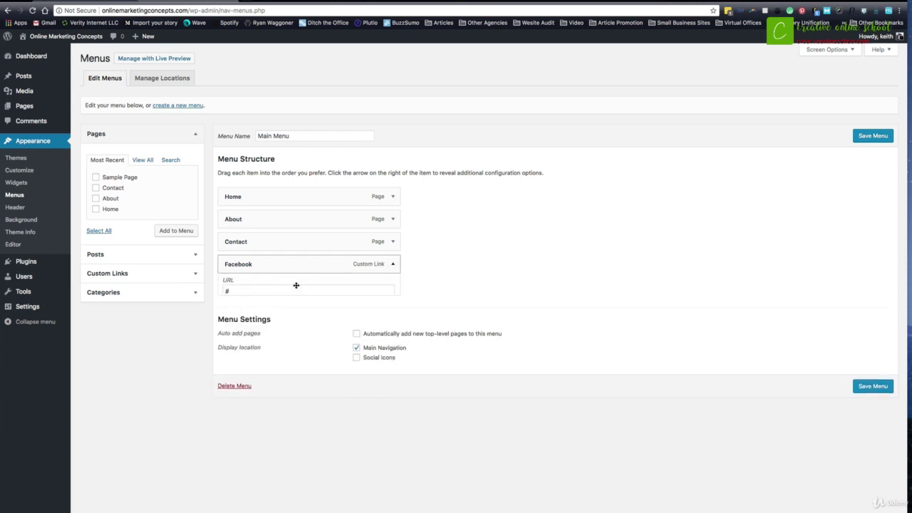
left_click(233, 349)
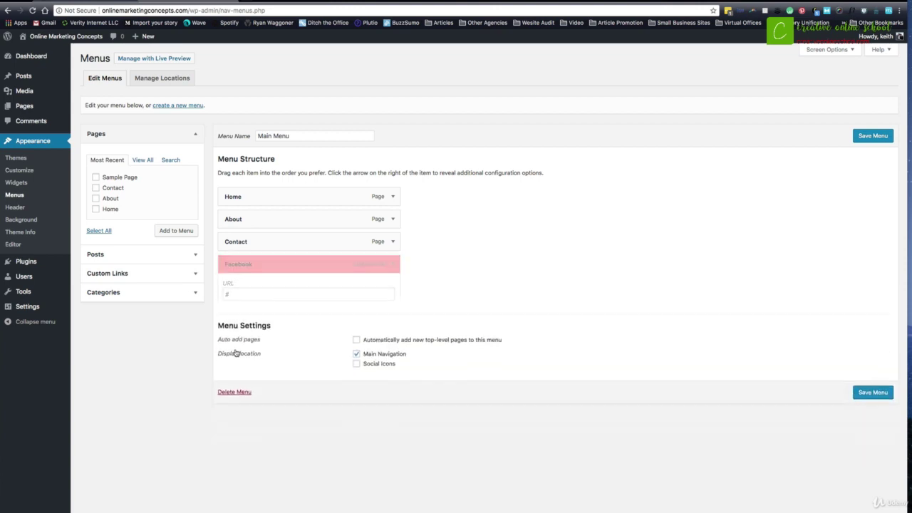
left_click(876, 138)
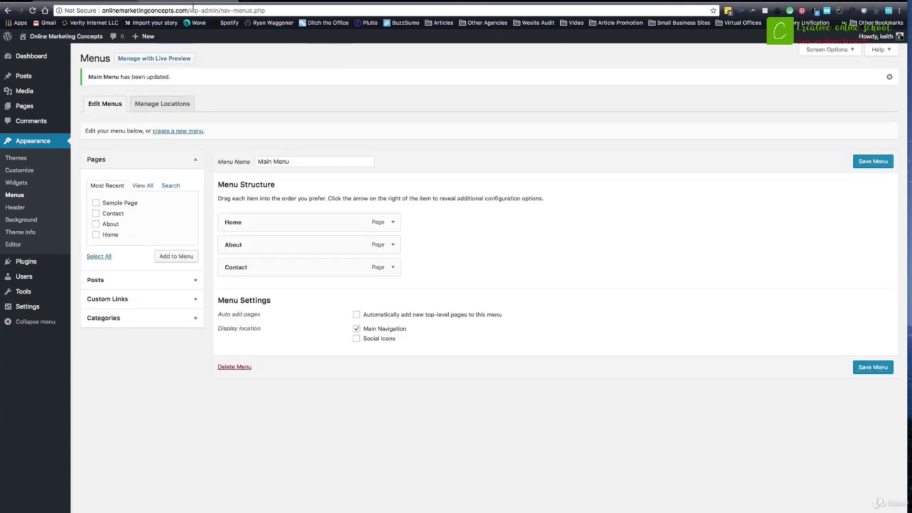
Load the site's front page at onlinemarketingconcepts.com from the address bar
left_click(191, 9)
key("shift+End")
key("BackSpace")
key("Return")
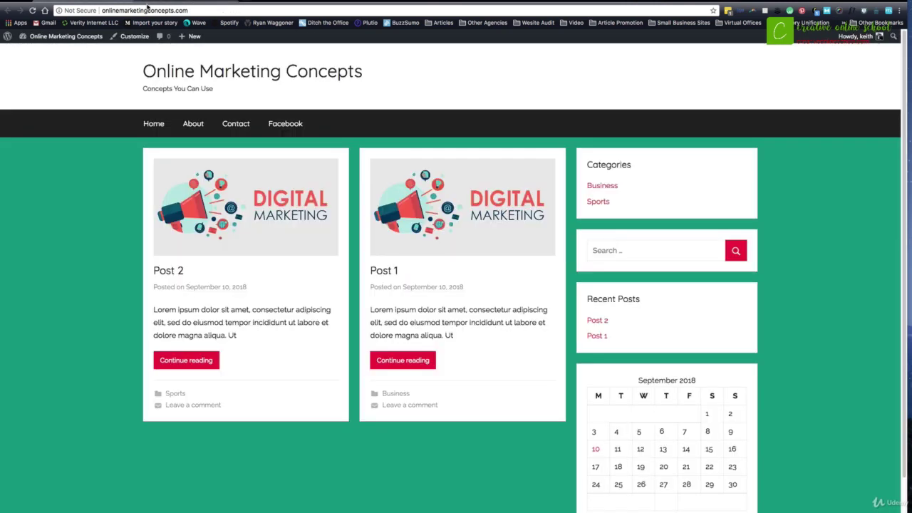